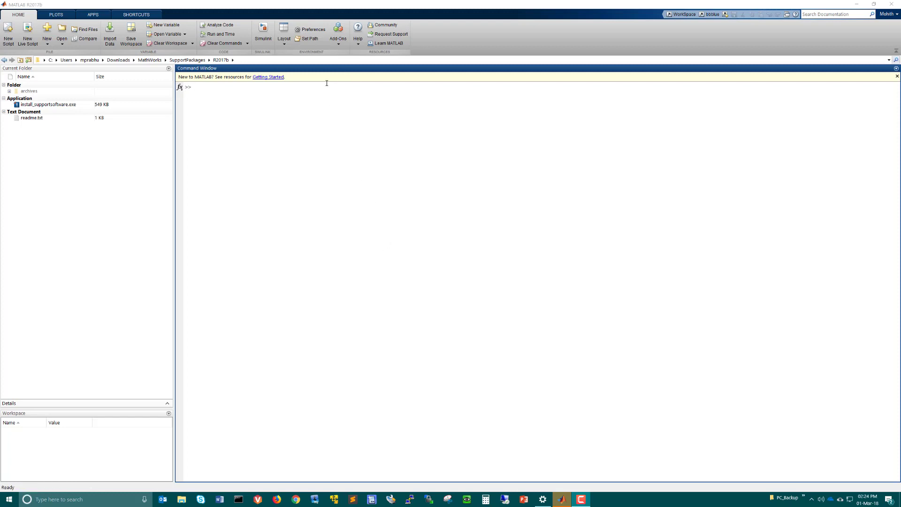
Step: Find the Simulink Support Package for Raspberry Pi Hardware (17.2.1.0) under Get Hardware Support Packages
left_click(335, 45)
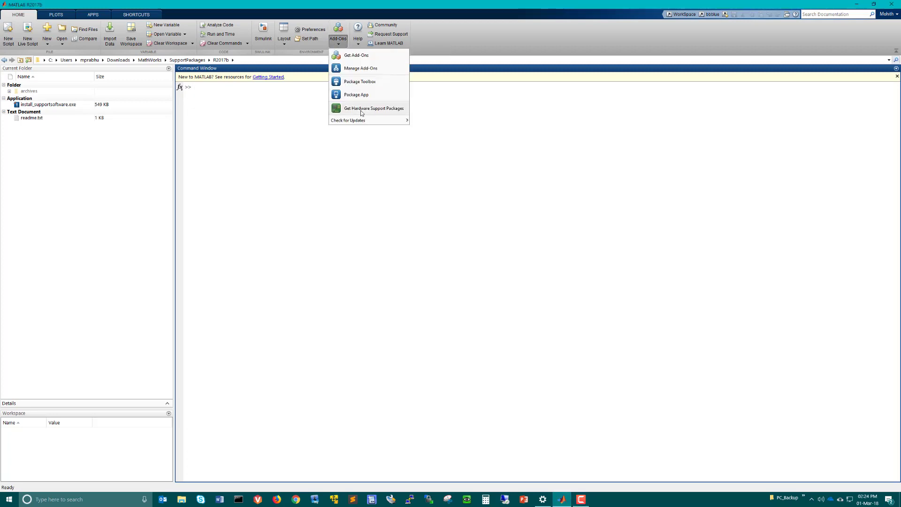
left_click(361, 108)
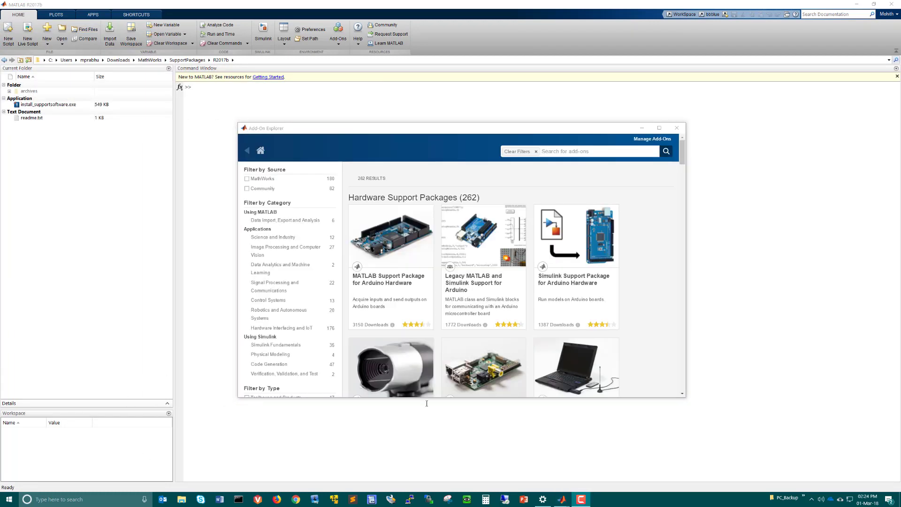
scroll(539, 345, "down", 5)
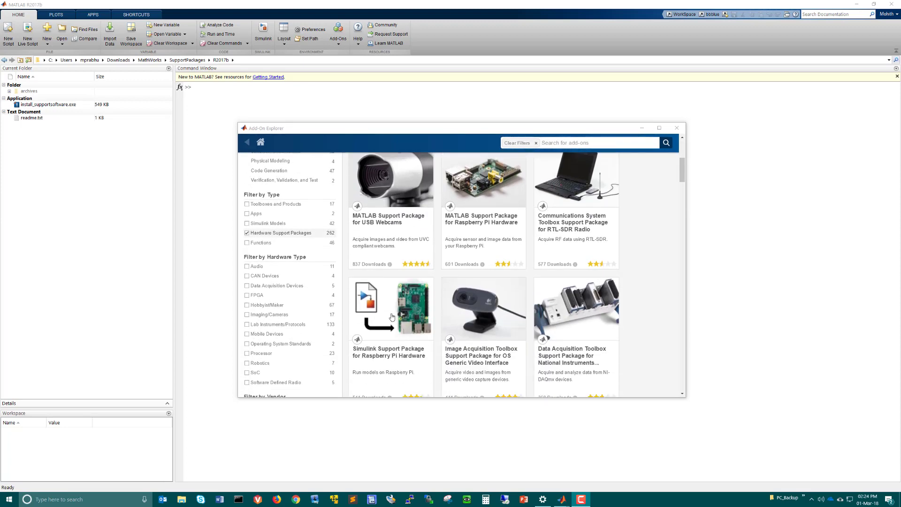
left_click(391, 316)
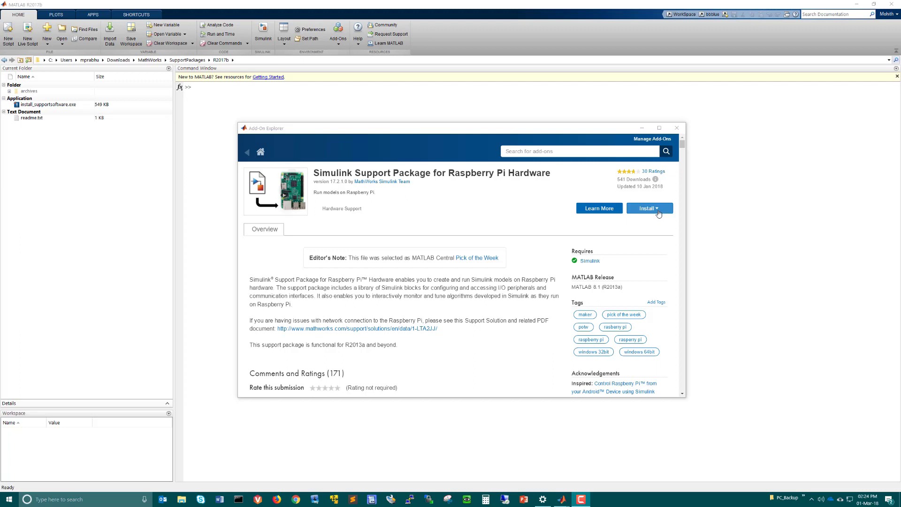
Step: Choose Download Only for the Raspberry Pi packages, accept the licence and third-party notice, and check the download folder
left_click(658, 213)
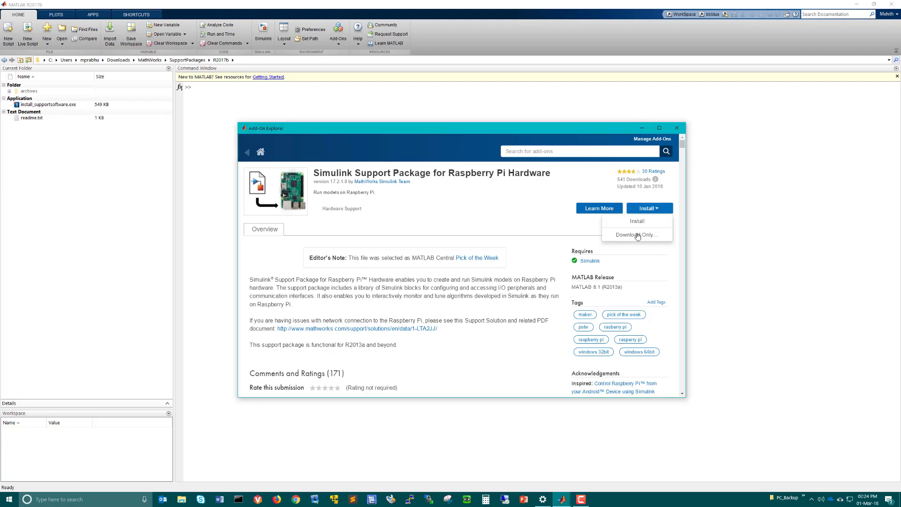
left_click(637, 235)
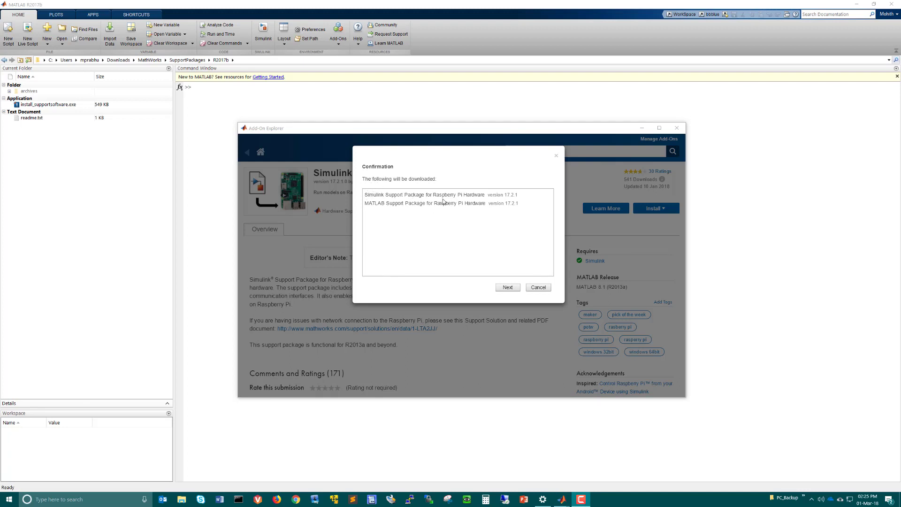
left_click(506, 288)
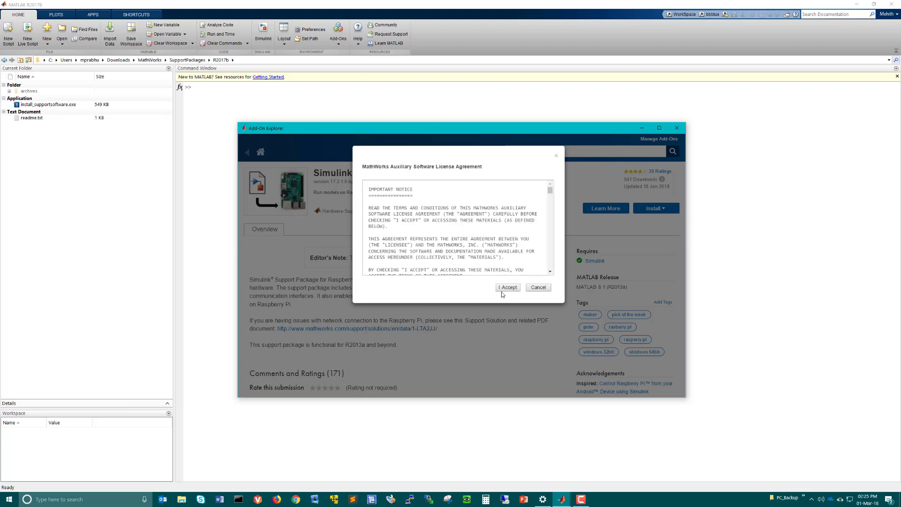
left_click(501, 288)
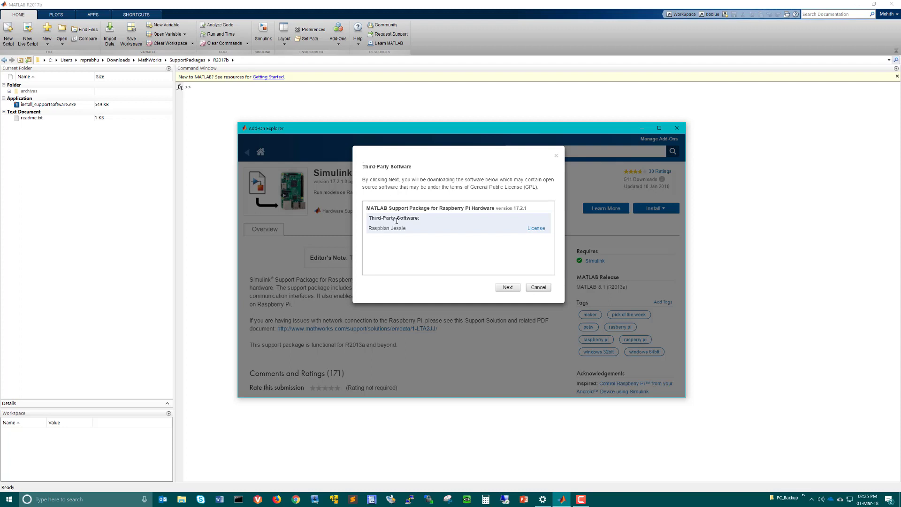
left_click(508, 288)
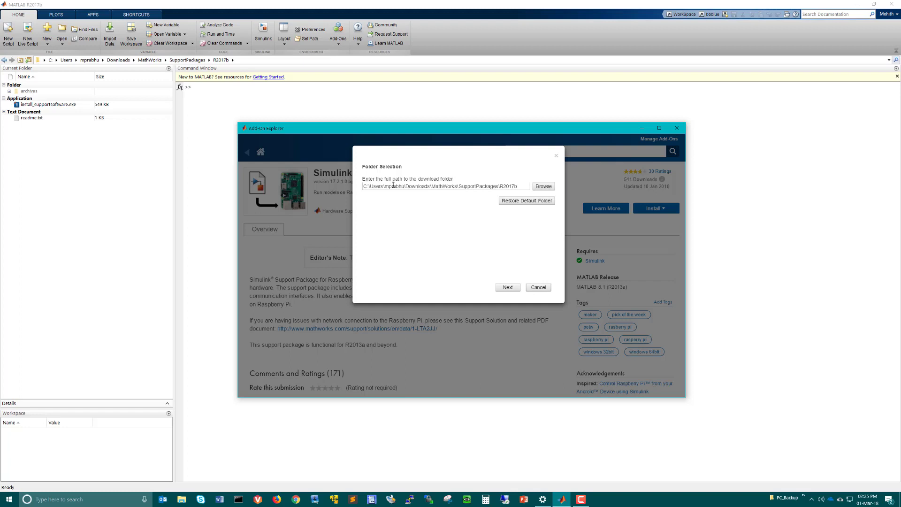
left_click(520, 186)
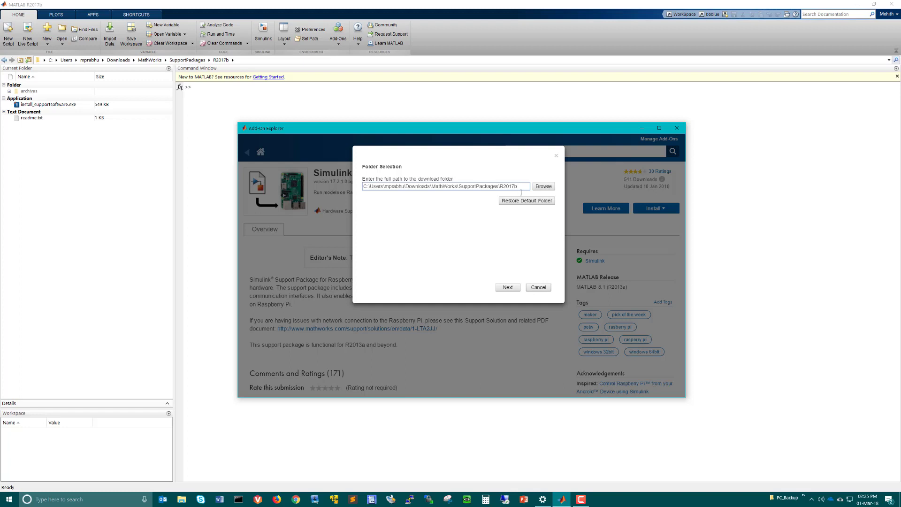
Step: Start downloading to SupportPackages\R2017b, then cancel the Raspbian third-party download and quit the installer
left_click(508, 288)
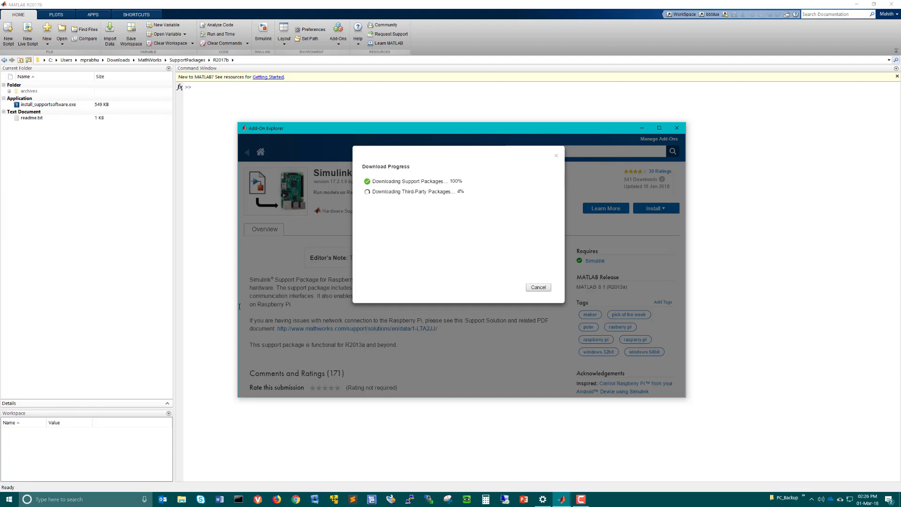
left_click(538, 287)
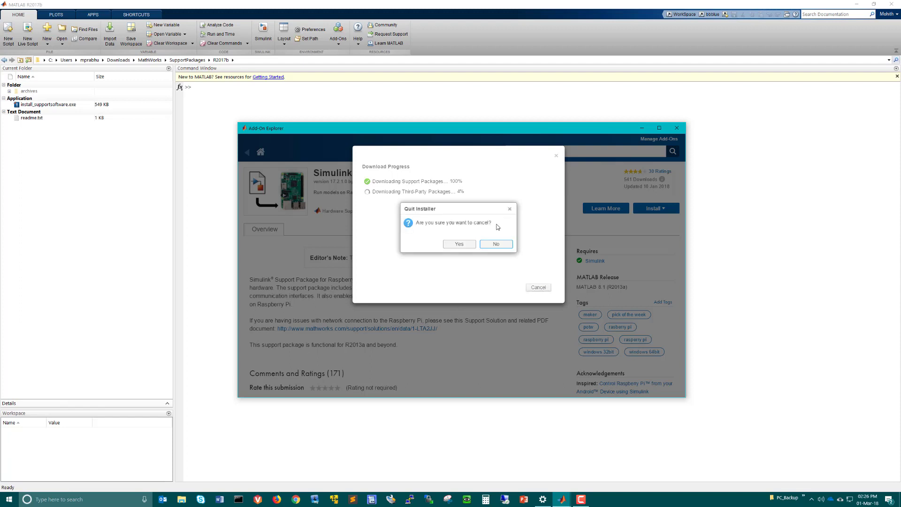
left_click(458, 244)
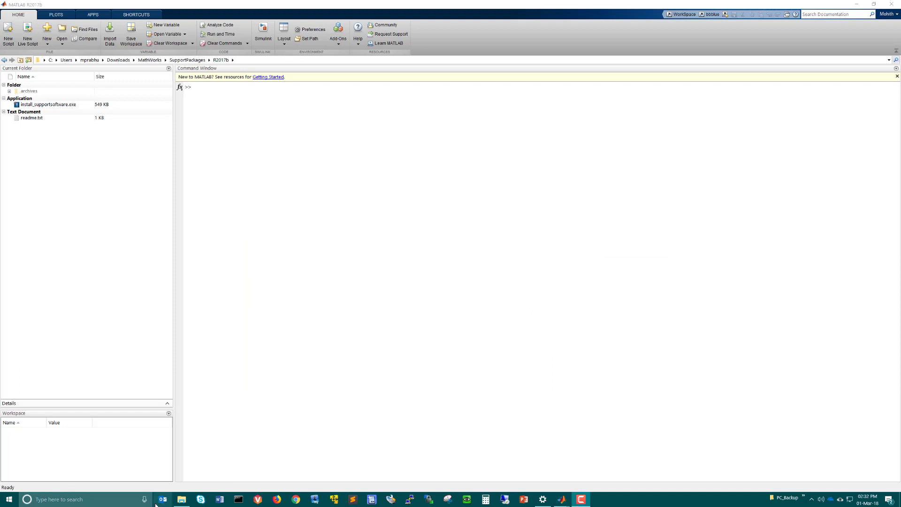
Step: Open File Explorer at Downloads\MathWorks\SupportPackages and show its full folder path
left_click(181, 499)
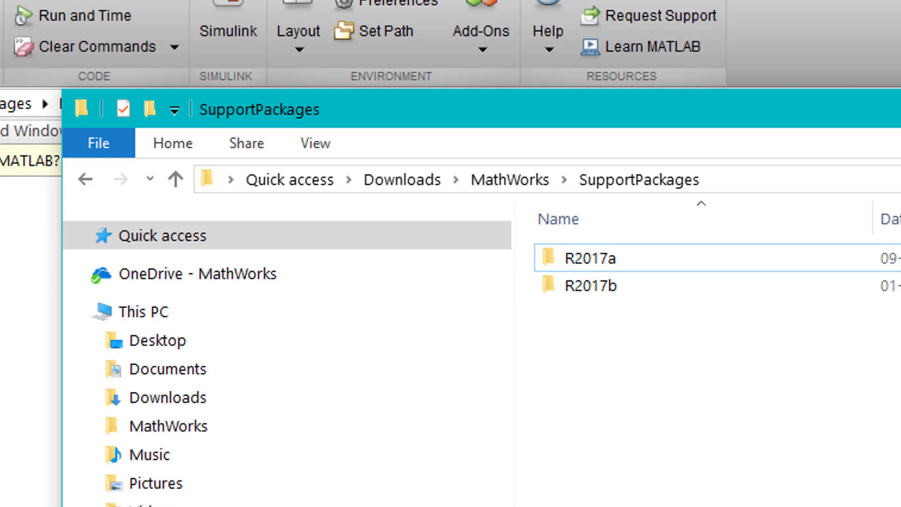
left_click(747, 169)
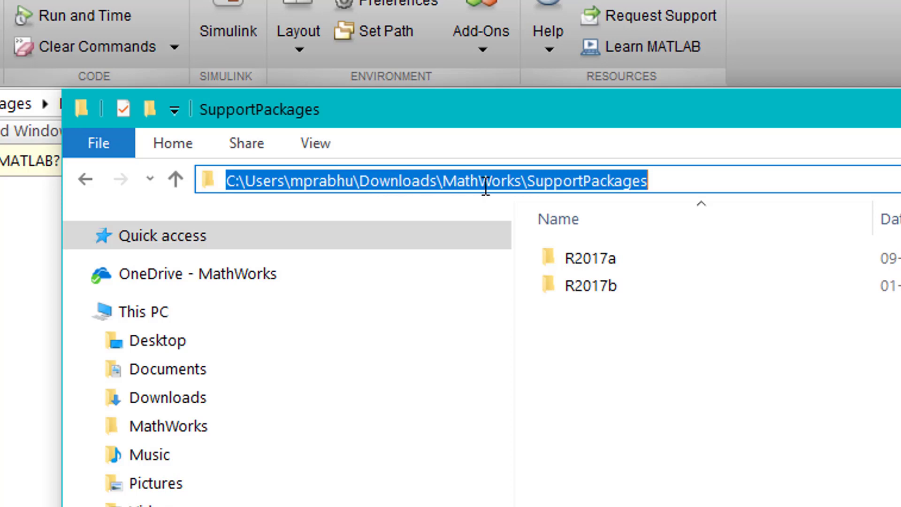
left_click(668, 179)
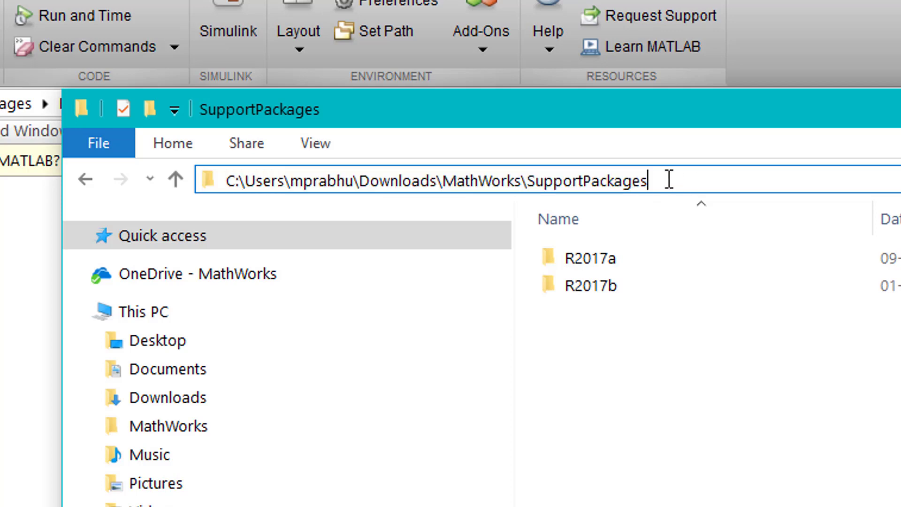
double_click(335, 174)
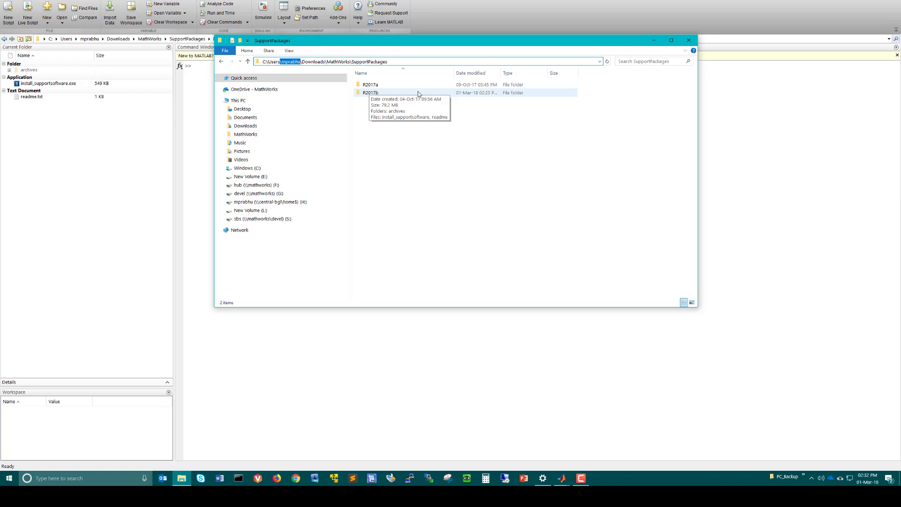
double_click(376, 92)
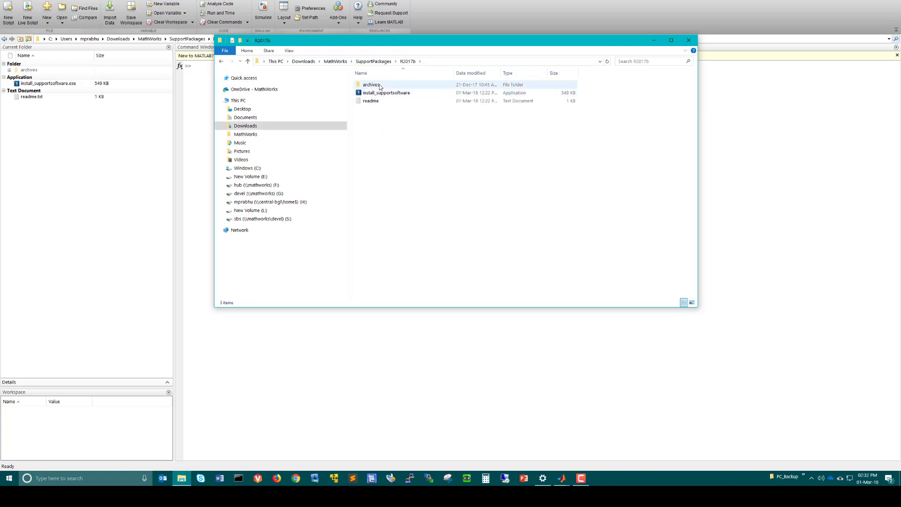
double_click(371, 85)
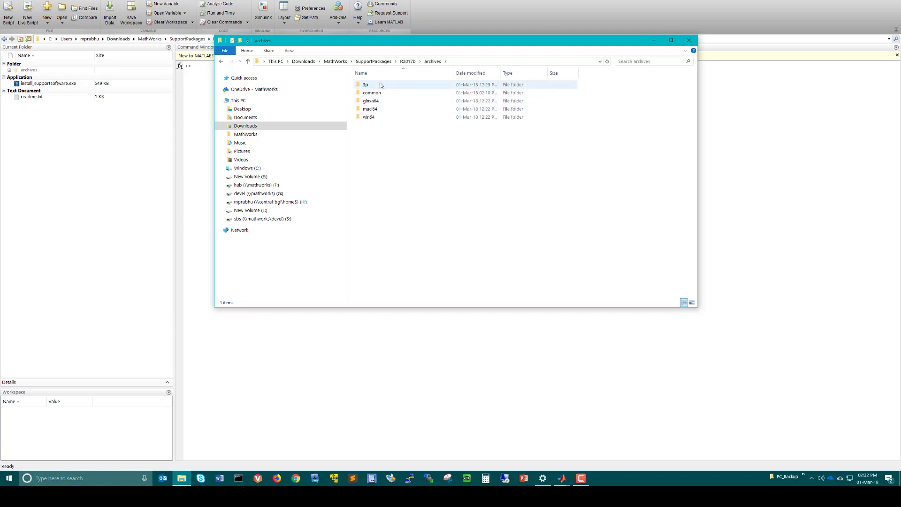
double_click(380, 85)
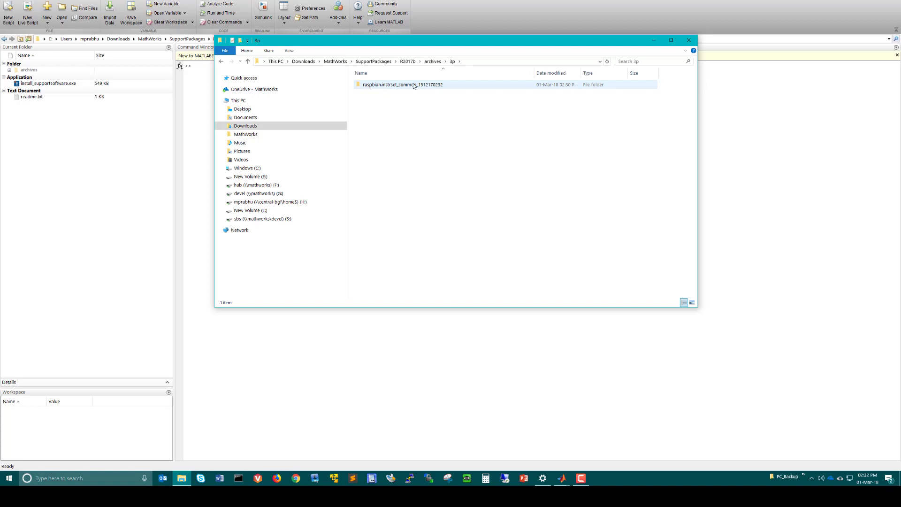
double_click(445, 85)
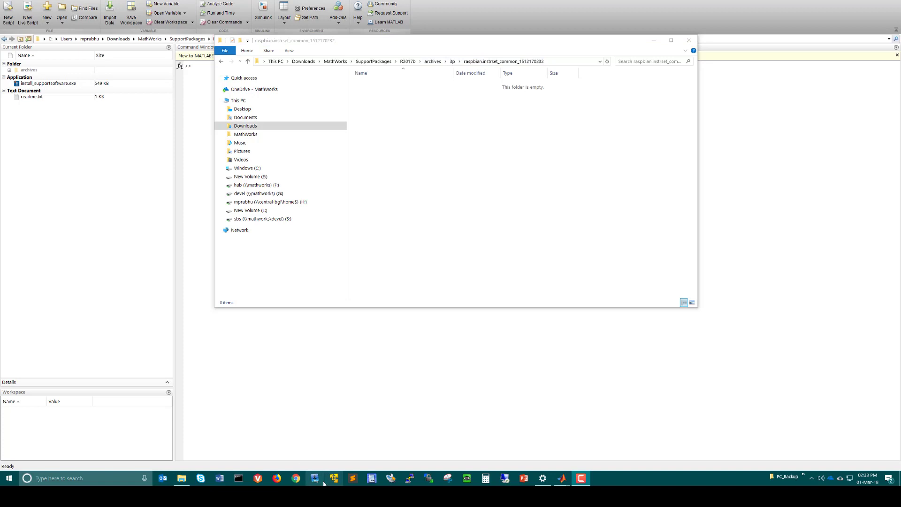
Step: Load github.com/mathworks in a maximised Chrome window and scroll down to Raspbian_OS_Setup
left_click(298, 482)
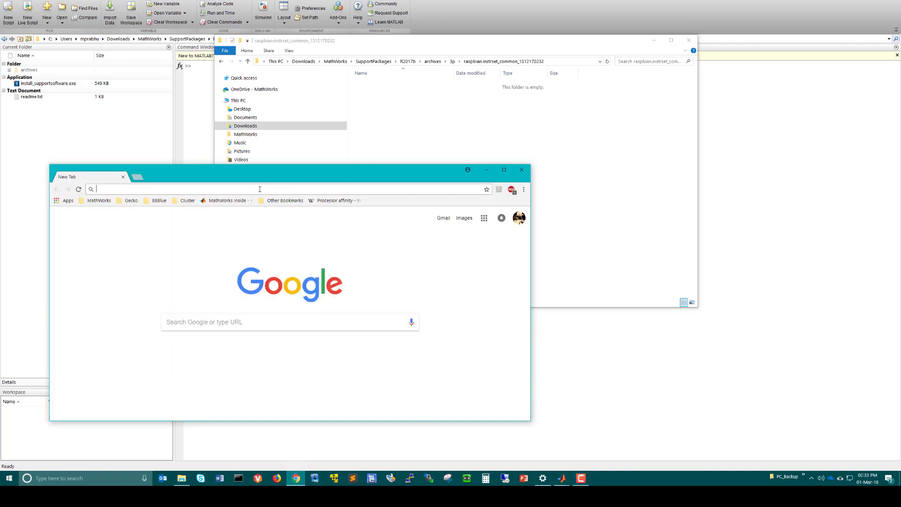
type("git")
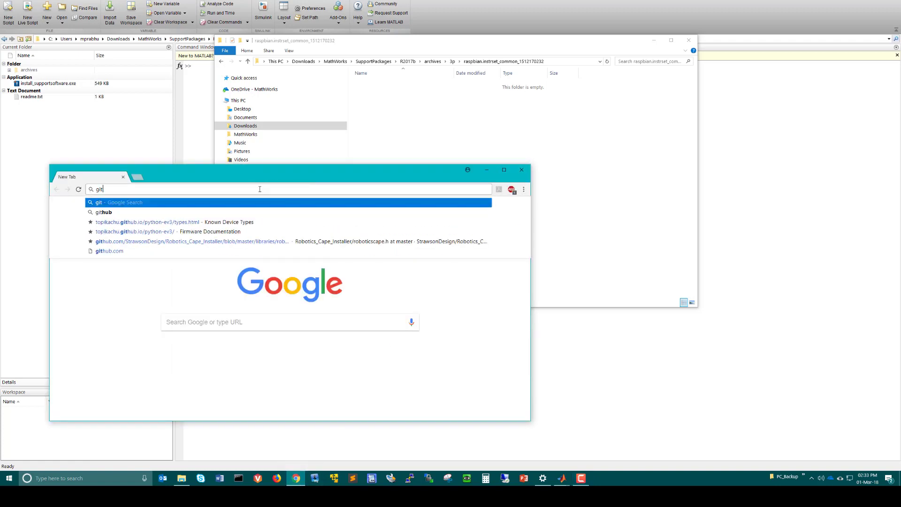
type("hub.com/mathworks")
key("Return")
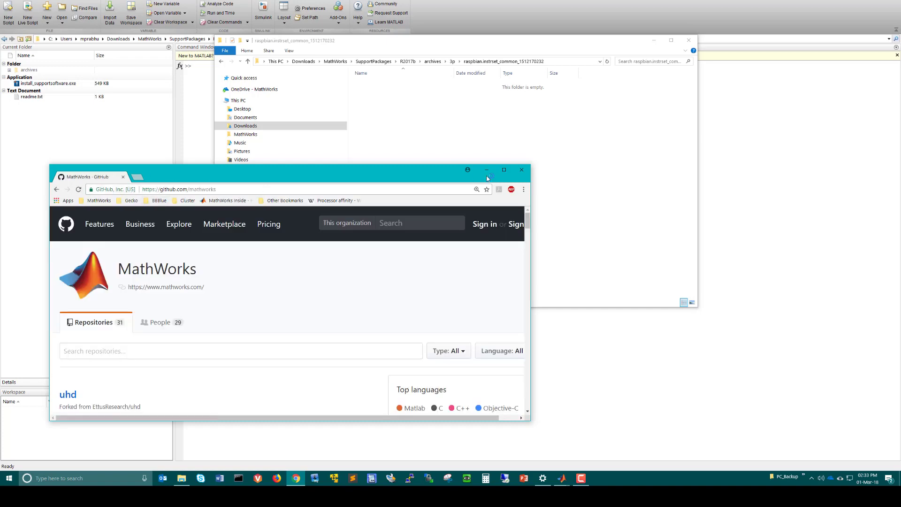
left_click(503, 169)
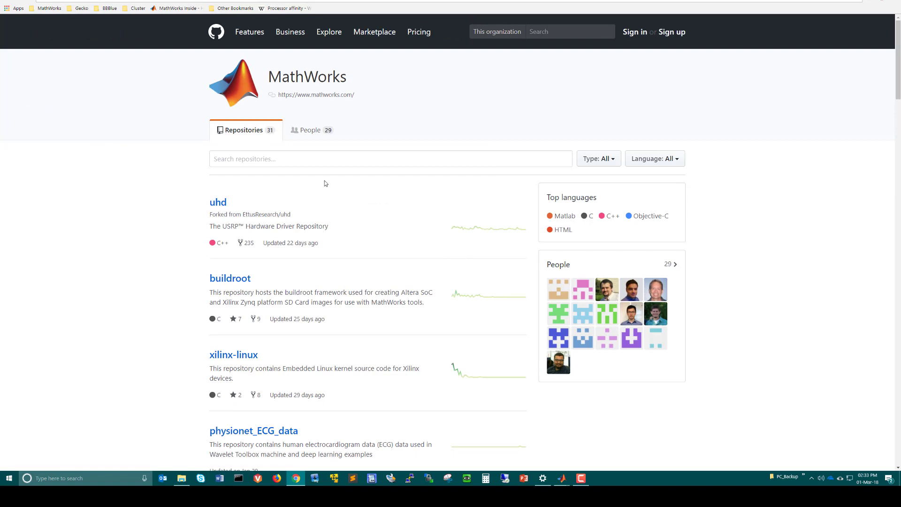
scroll(344, 254, "down", 5)
scroll(344, 255, "down", 8)
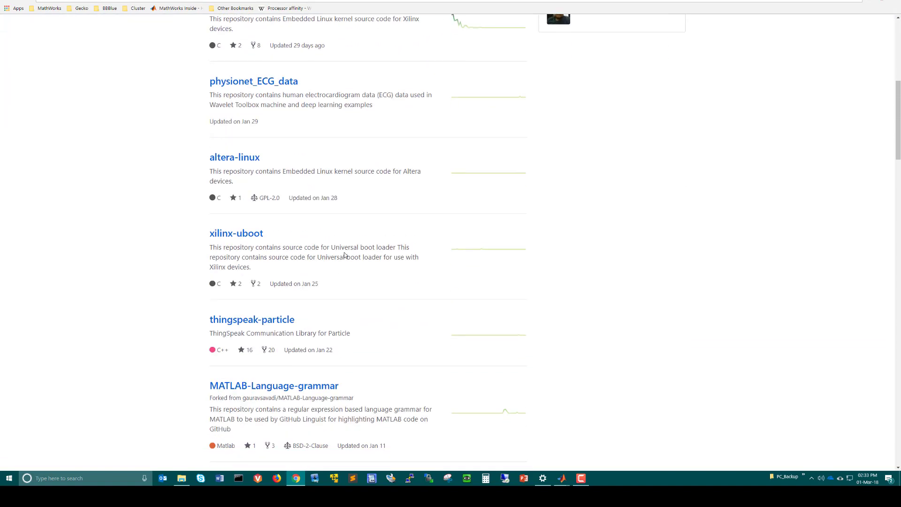
scroll(344, 255, "down", 4)
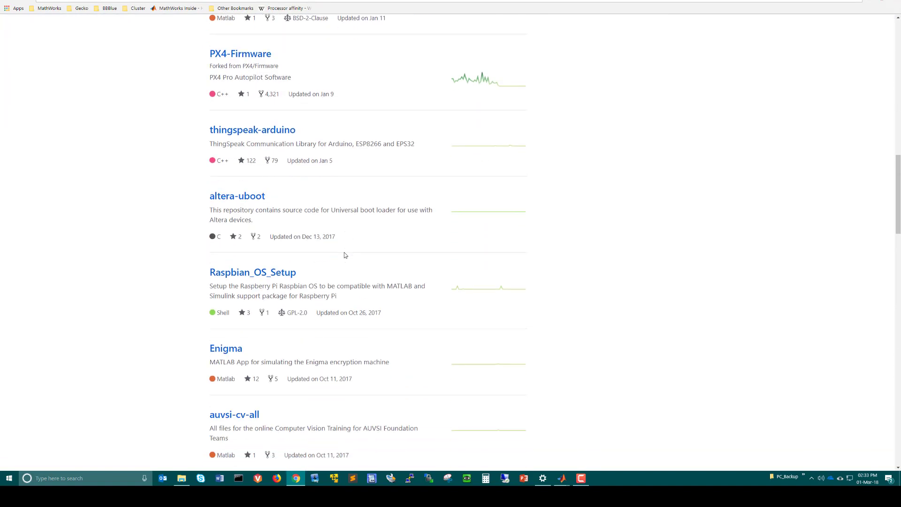
Step: Open Raspbian_OS_Setup's releases and download mathworks_raspbian_R17.2.0.zip from the R17.2.0 release
left_click(276, 273)
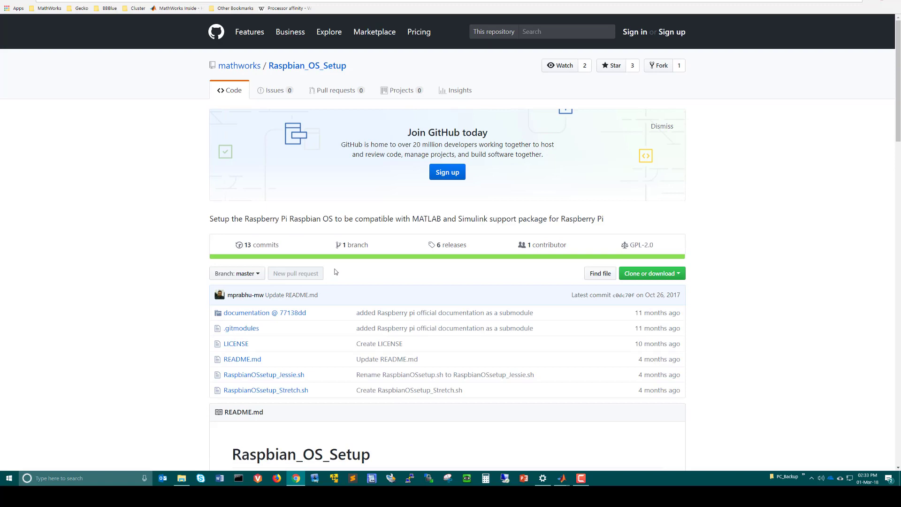
left_click(446, 248)
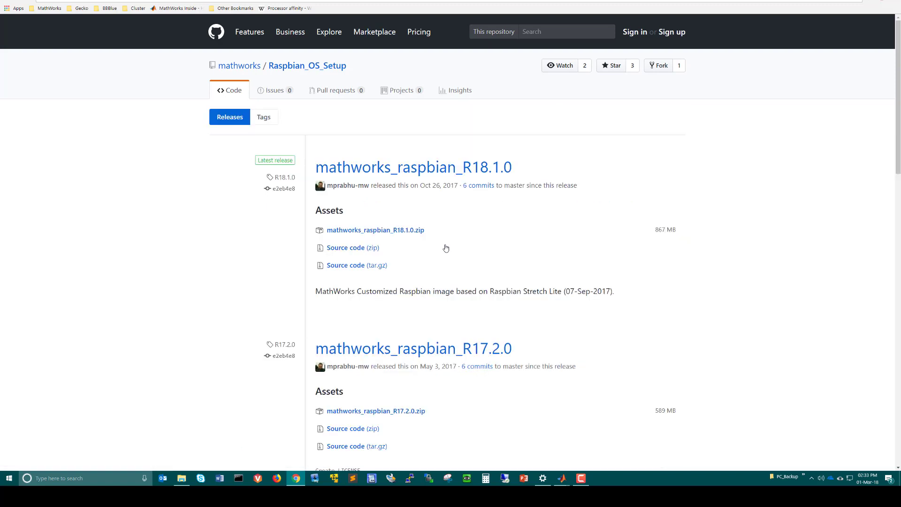
scroll(446, 248, "down", 3)
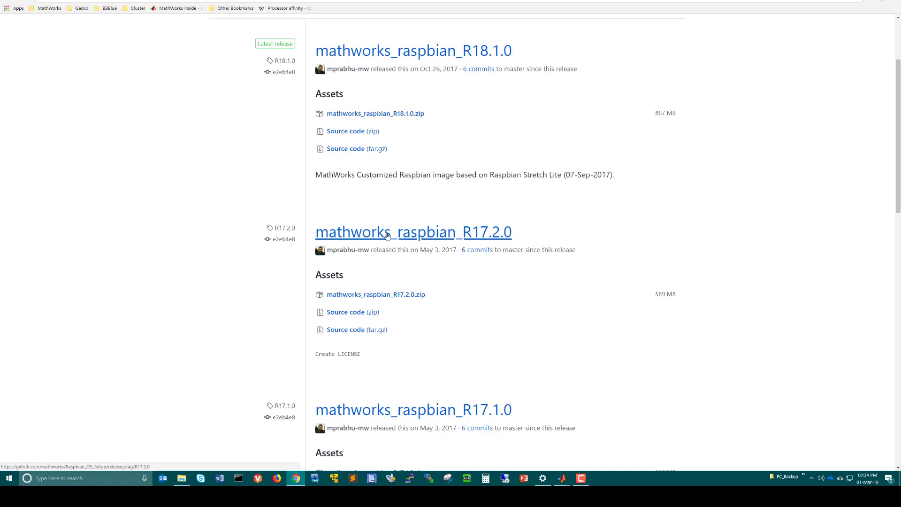
left_click(489, 236)
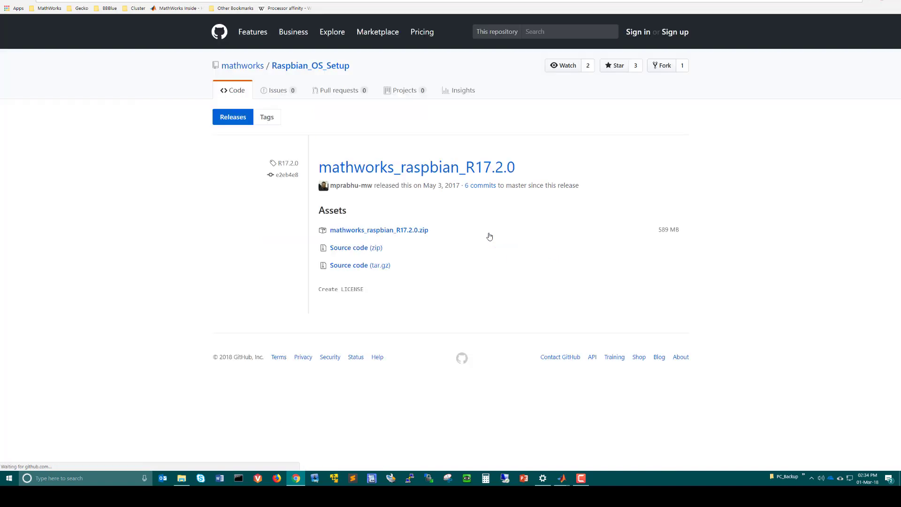
left_click(415, 234)
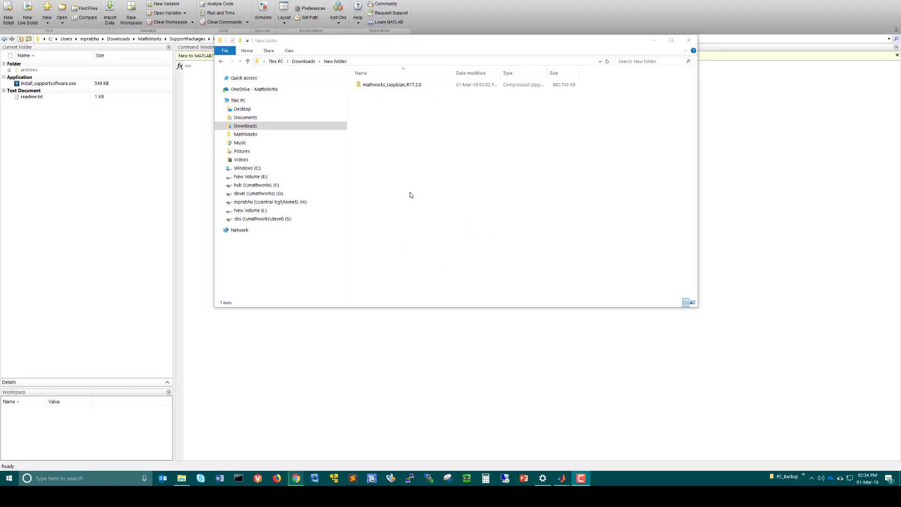
Step: Copy mathworks_raspbian_R17.2.0.zip and go to the Downloads\MathWorks folder through the address bar
left_click(435, 86)
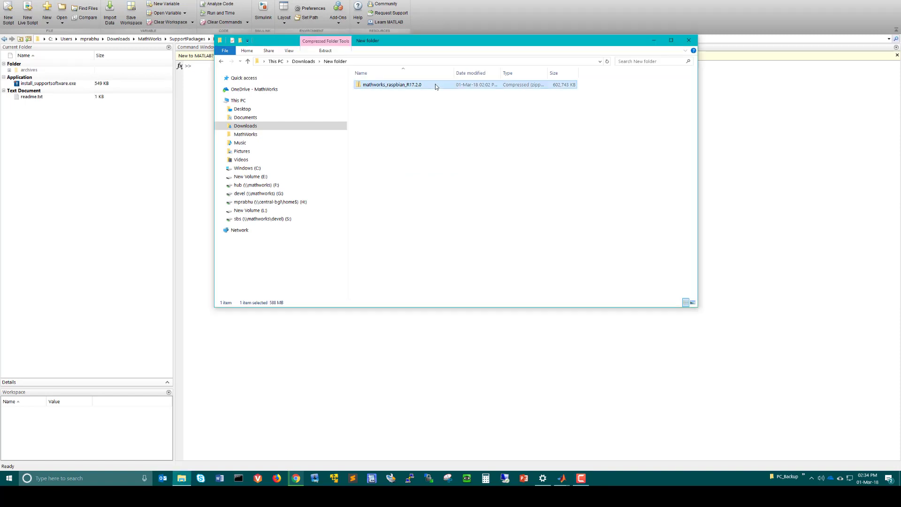
right_click(435, 86)
left_click(354, 232)
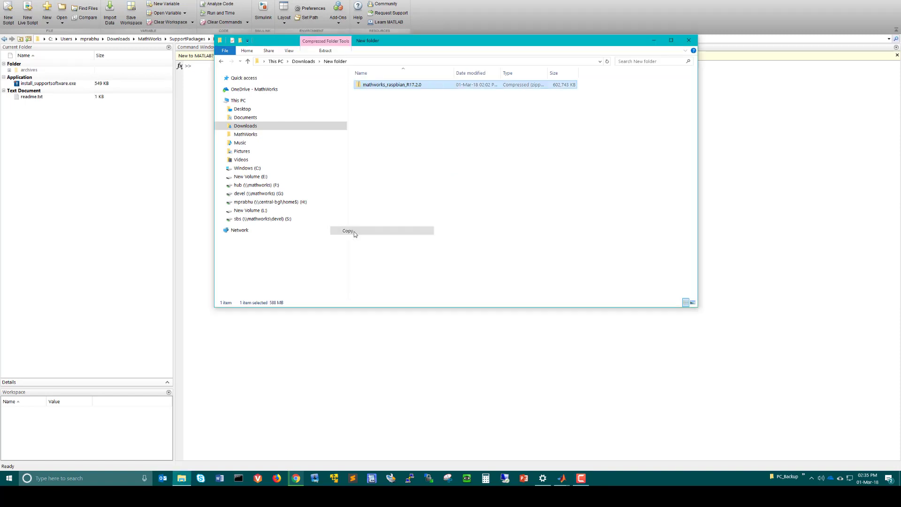
left_click(368, 61)
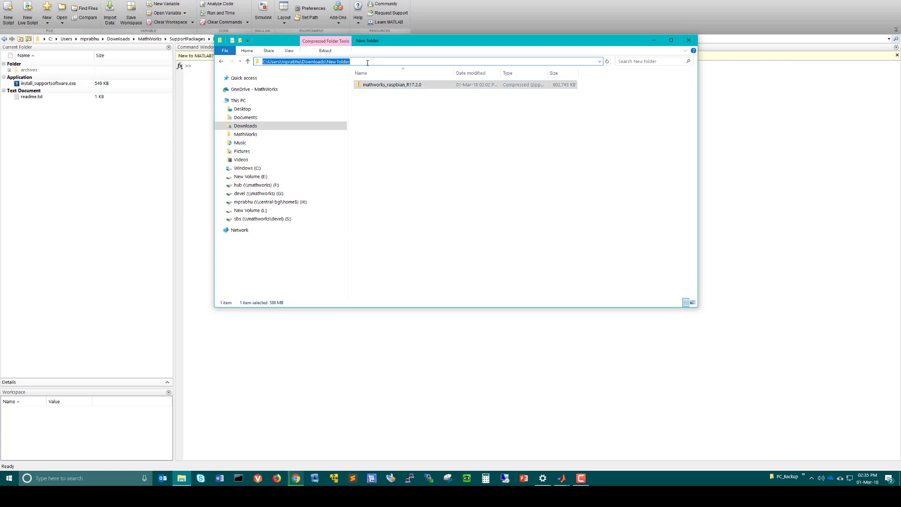
left_click(368, 62)
key("BackSpace")
key("BackSpace")
key("BackSpace")
key("BackSpace")
key("BackSpace")
key("BackSpace")
key("BackSpace")
key("BackSpace")
key("BackSpace")
key("BackSpace")
key("BackSpace")
key("BackSpace")
key("BackSpace")
key("BackSpace")
key("BackSpace")
key("BackSpace")
key("BackSpace")
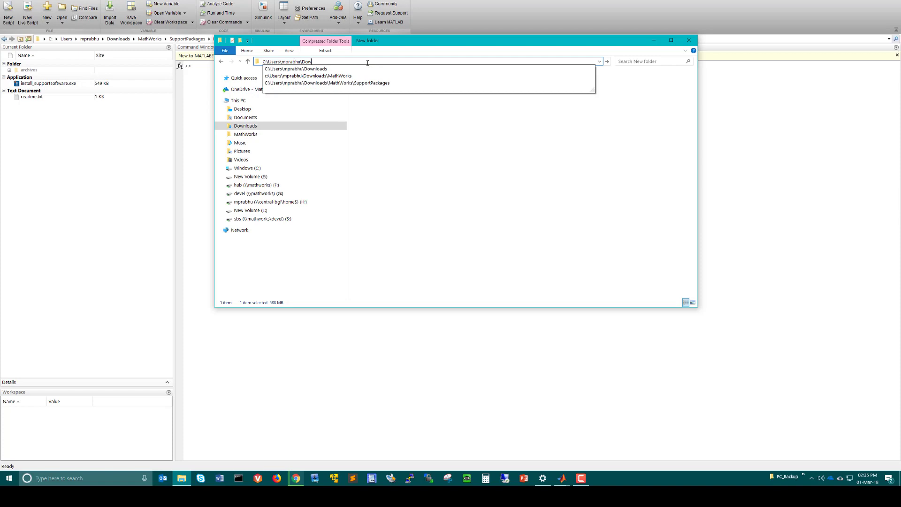
key("Down")
key("Down")
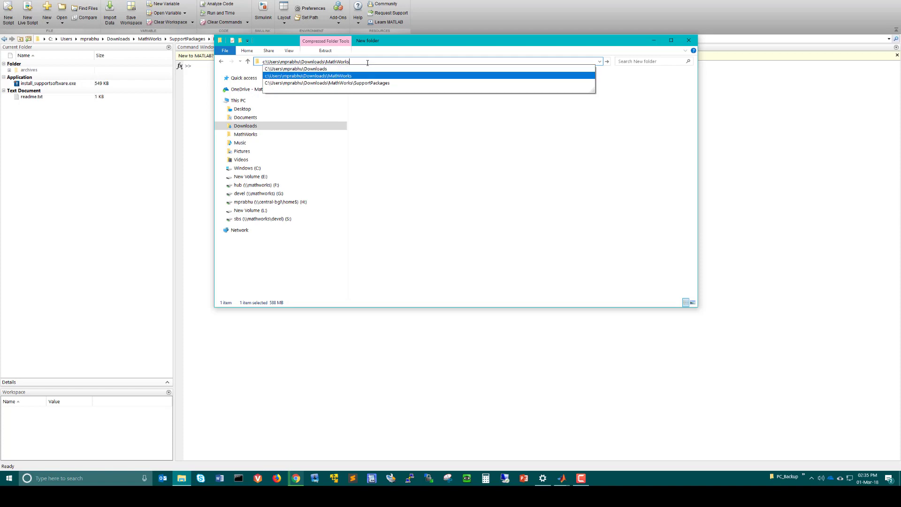
key("Return")
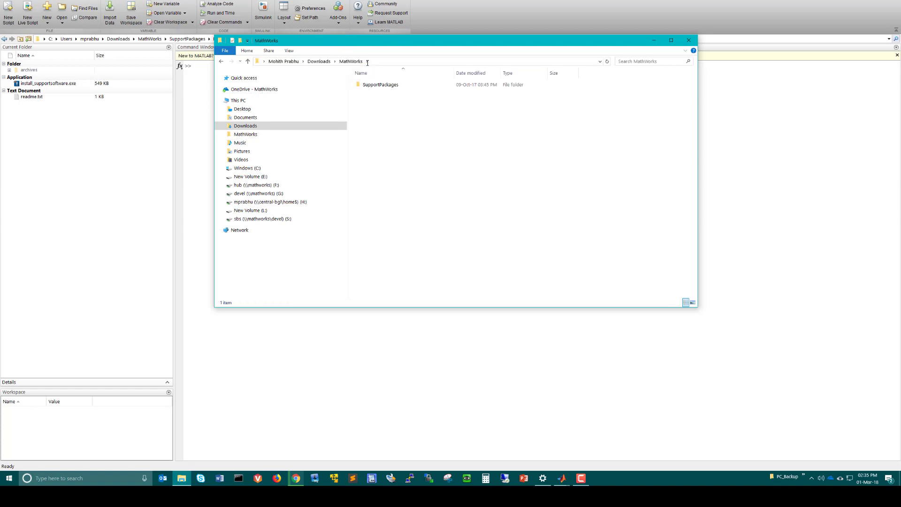
double_click(386, 86)
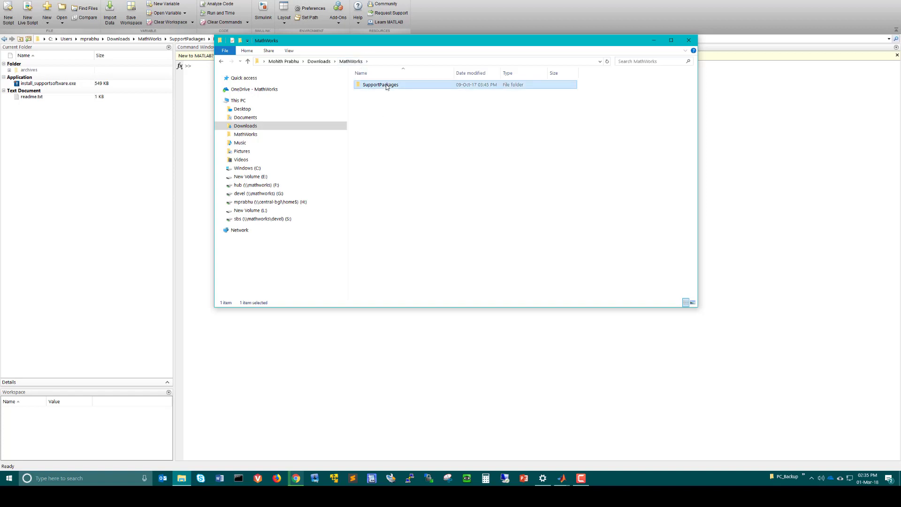
left_click(377, 97)
double_click(376, 98)
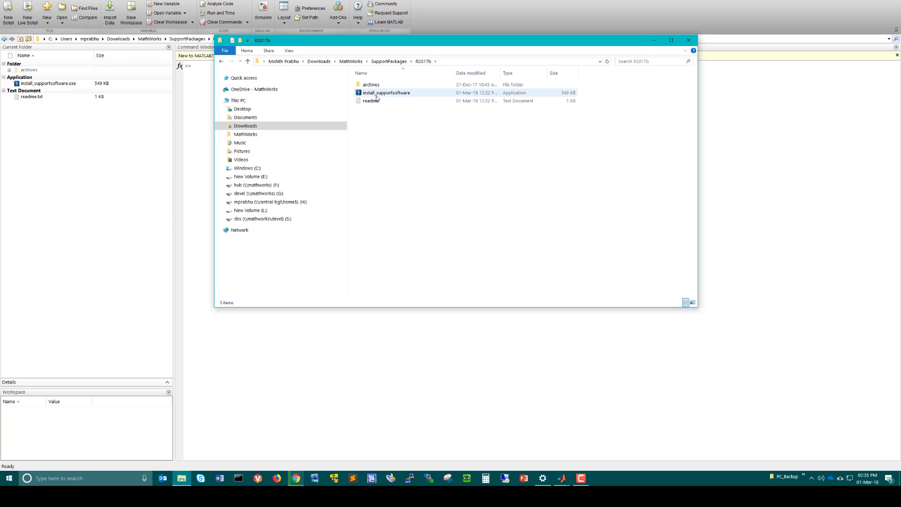
double_click(381, 86)
double_click(379, 85)
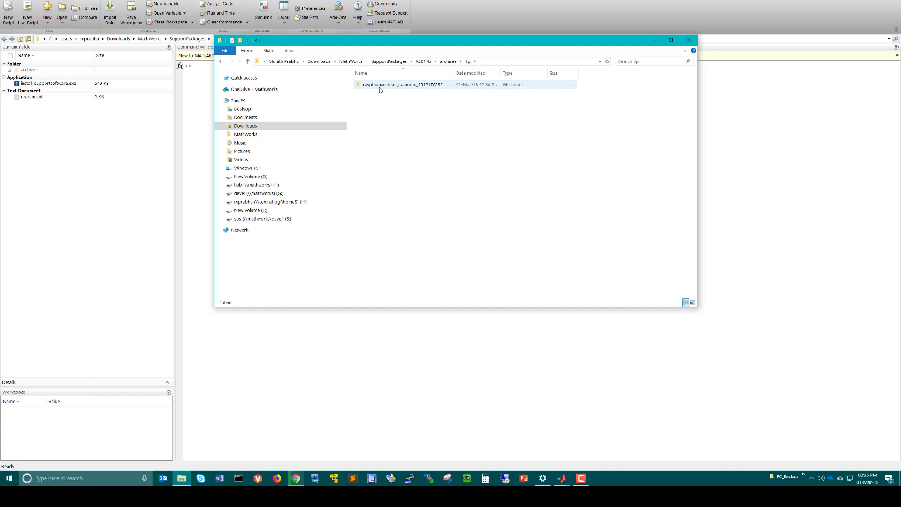
double_click(407, 86)
right_click(391, 90)
left_click(364, 144)
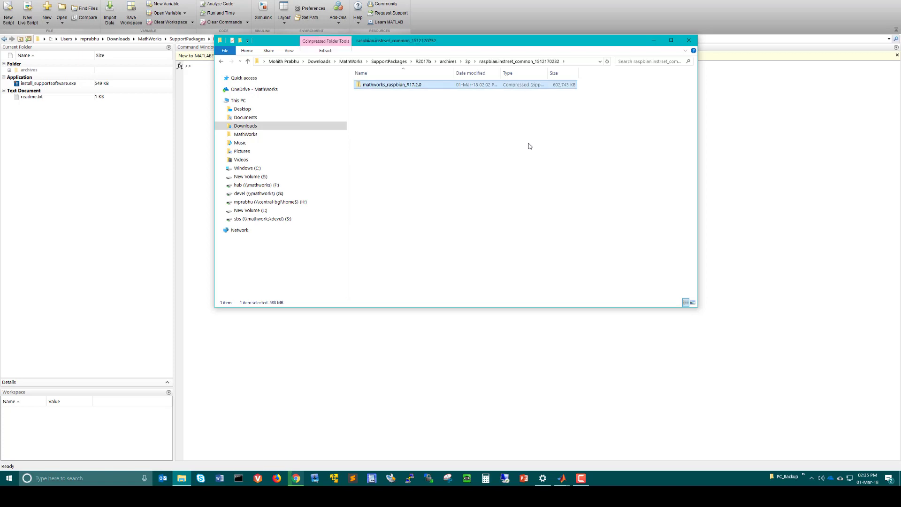
left_click(487, 178)
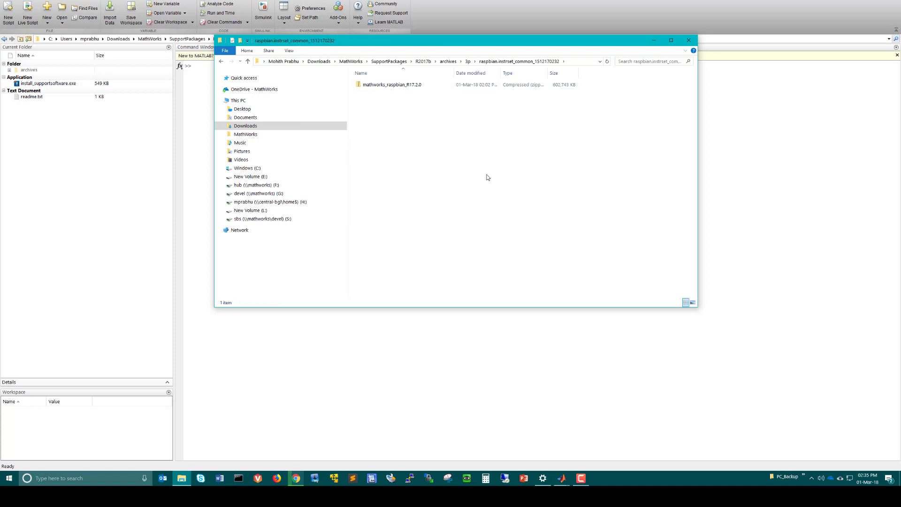
Step: Go back to the R2017b folder and launch install_supportsoftware.exe
left_click(429, 62)
left_click(397, 192)
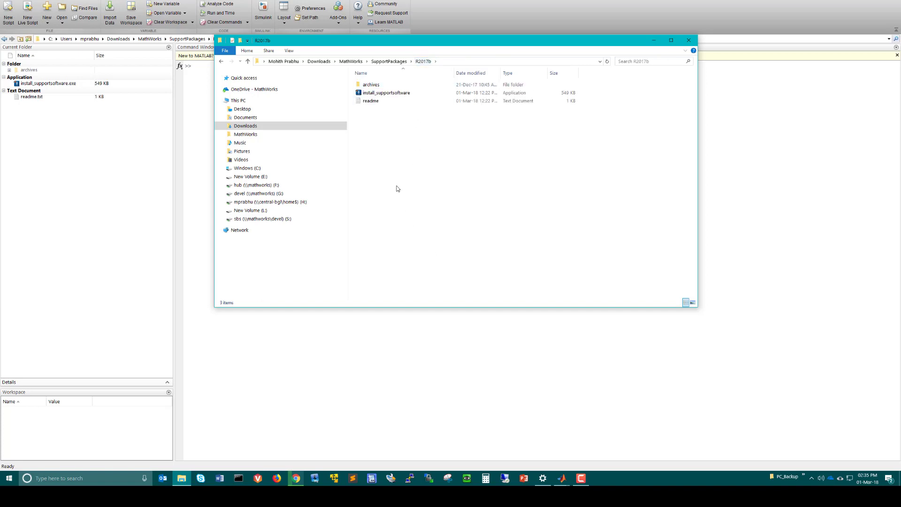
left_click(375, 94)
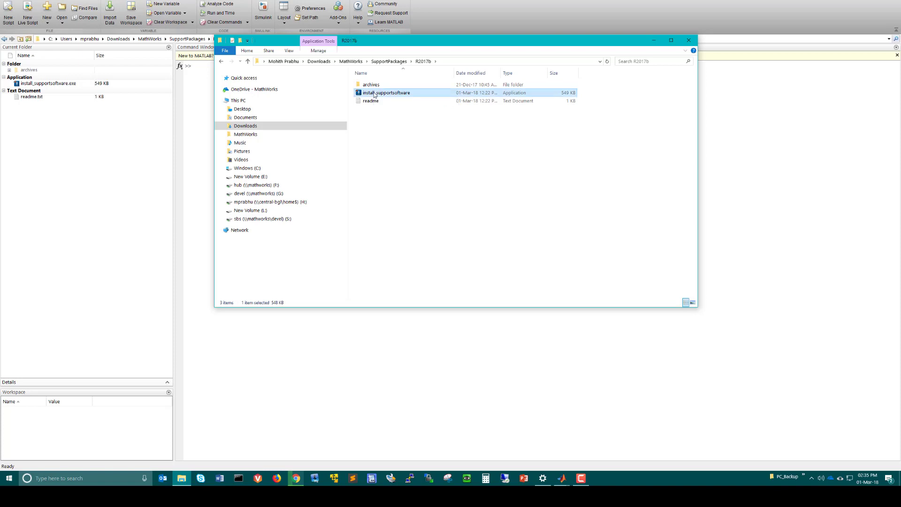
double_click(375, 94)
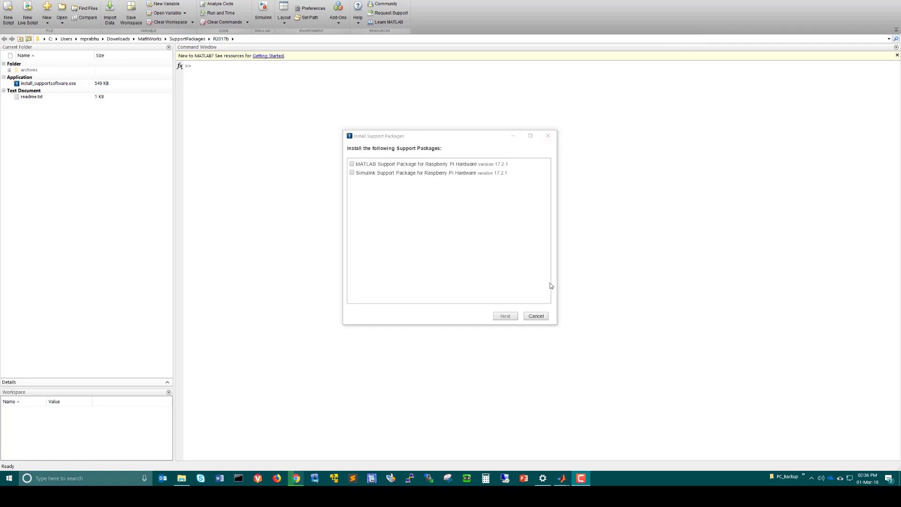
Step: Tick both MATLAB and Simulink Raspberry Pi 17.2.1 packages, accept licence and third-party terms, and install
left_click(352, 173)
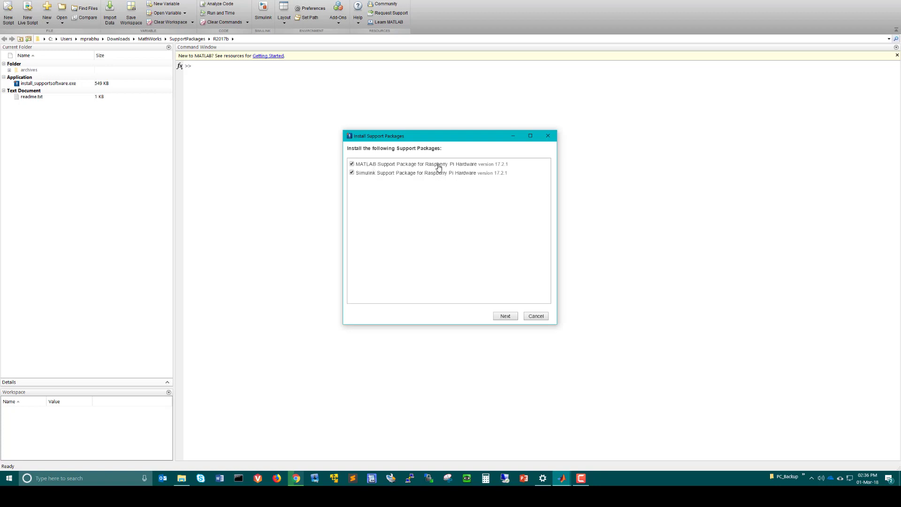
left_click(511, 317)
left_click(505, 316)
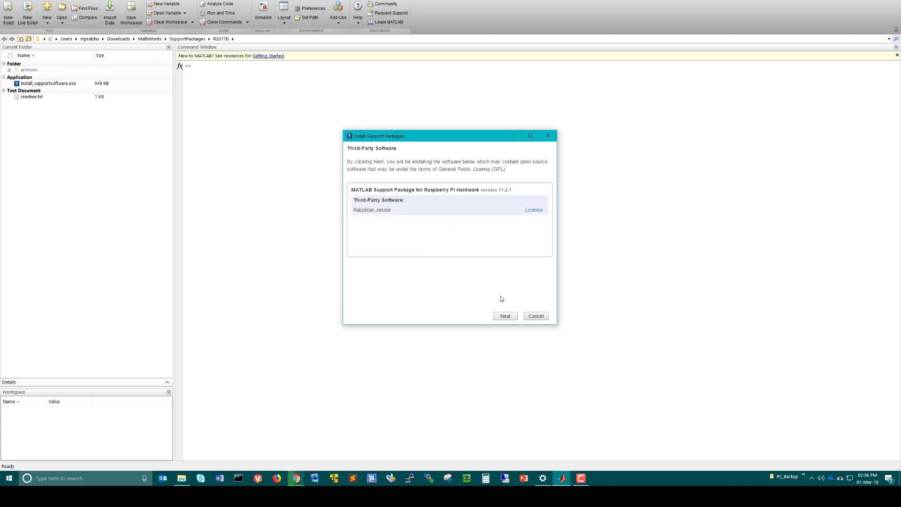
left_click(504, 317)
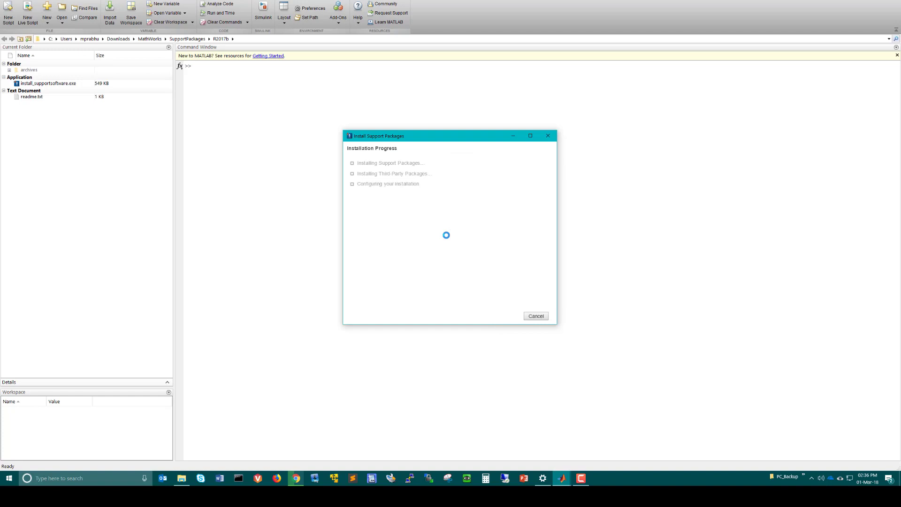